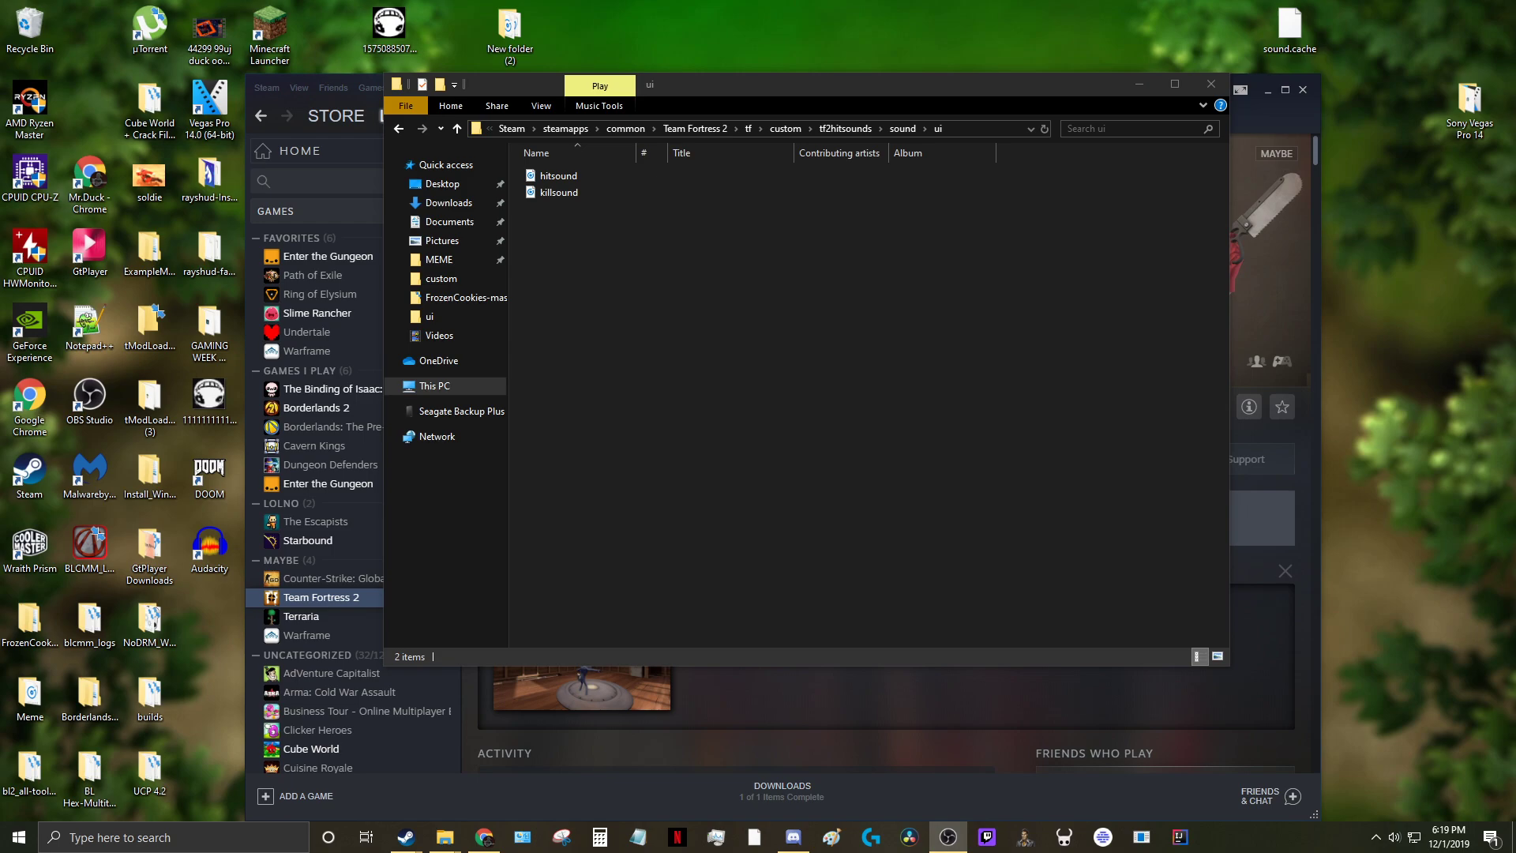
# Step: Rename the hitsound file in the ui folder to plain 'hitsound', removing the added extension
pyautogui.click(835, 261)
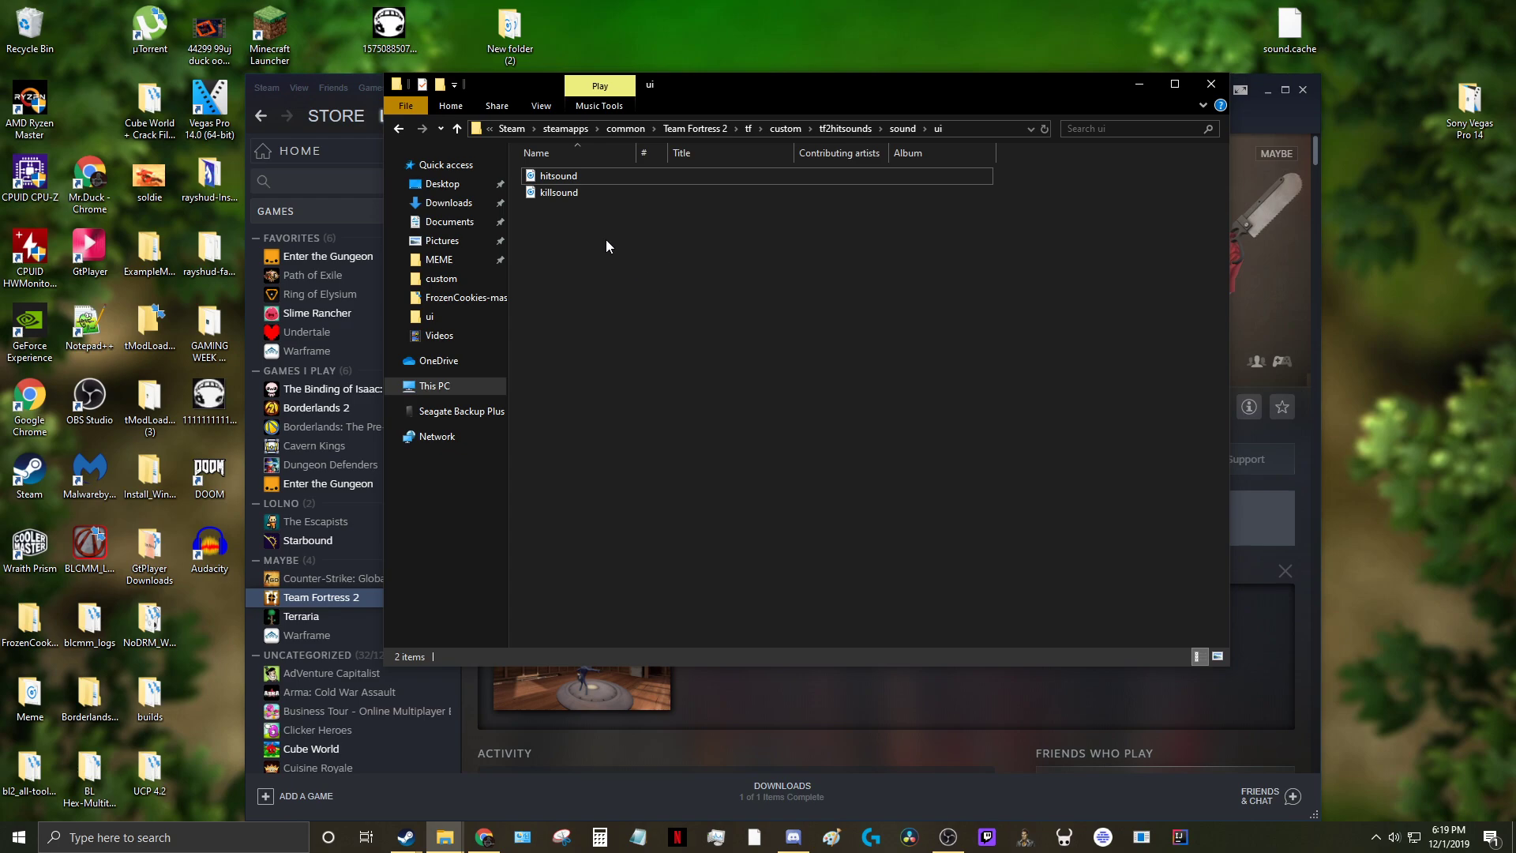
pyautogui.click(576, 178)
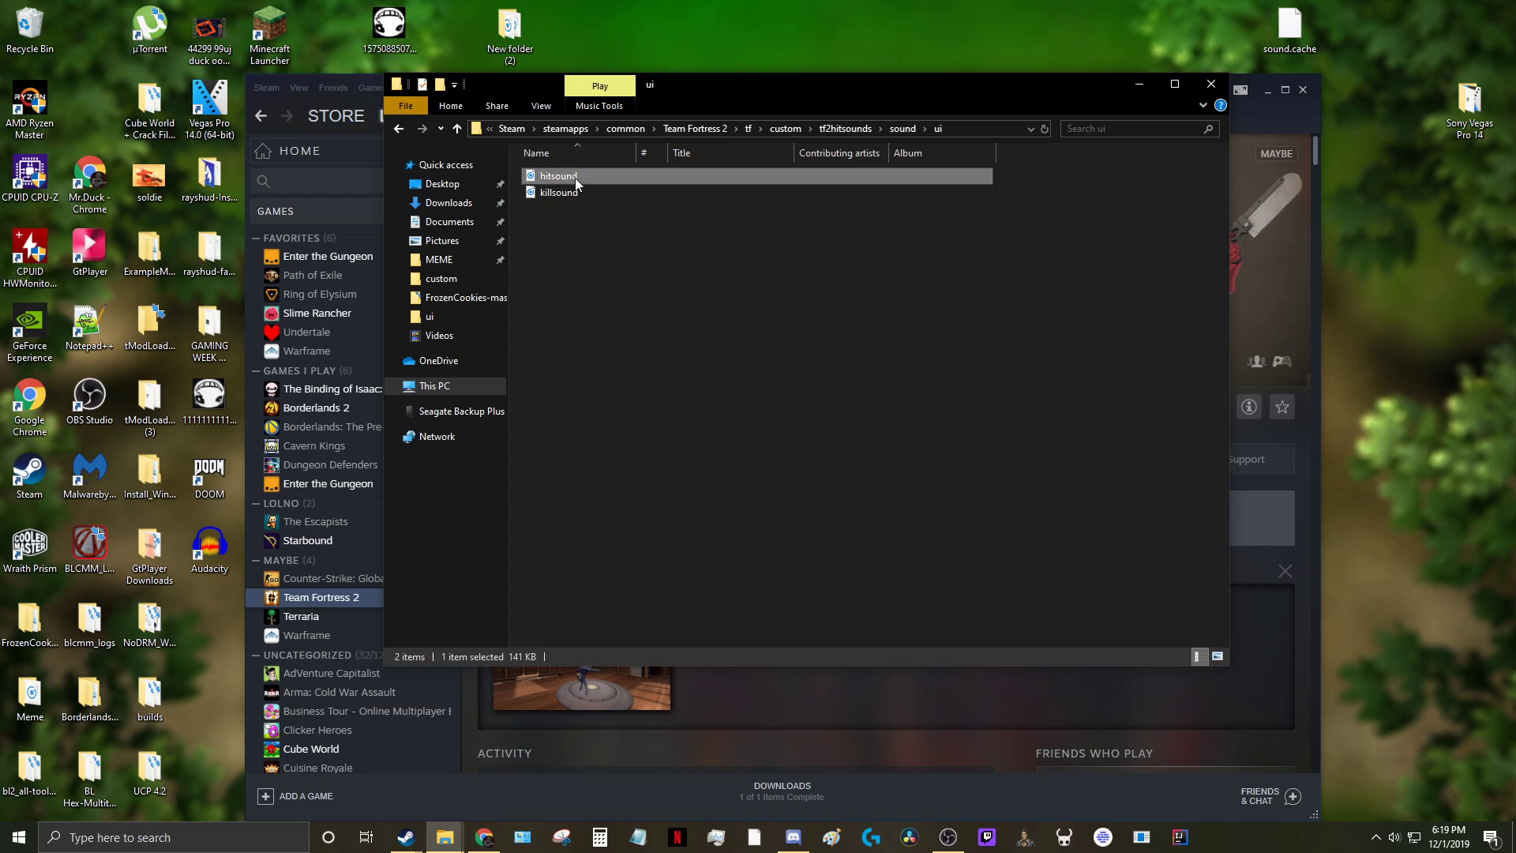
pyautogui.press('F2')
pyautogui.press('End')
pyautogui.write('.wa')
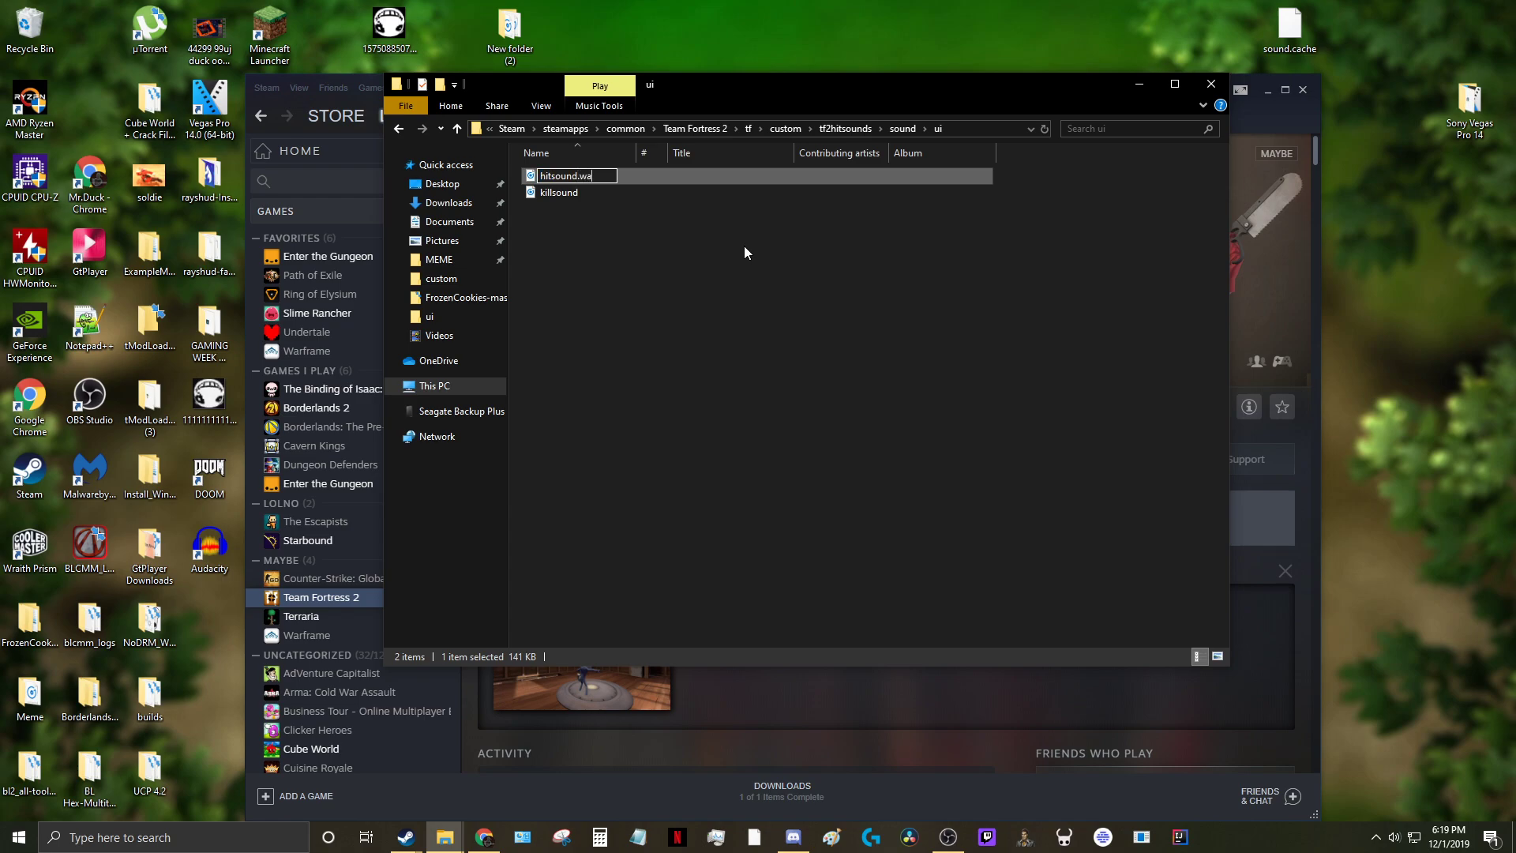
pyautogui.write('v')
pyautogui.press('BackSpace')
pyautogui.press('BackSpace')
pyautogui.press('BackSpace')
pyautogui.press('BackSpace')
pyautogui.press('Return')
pyautogui.click(733, 235)
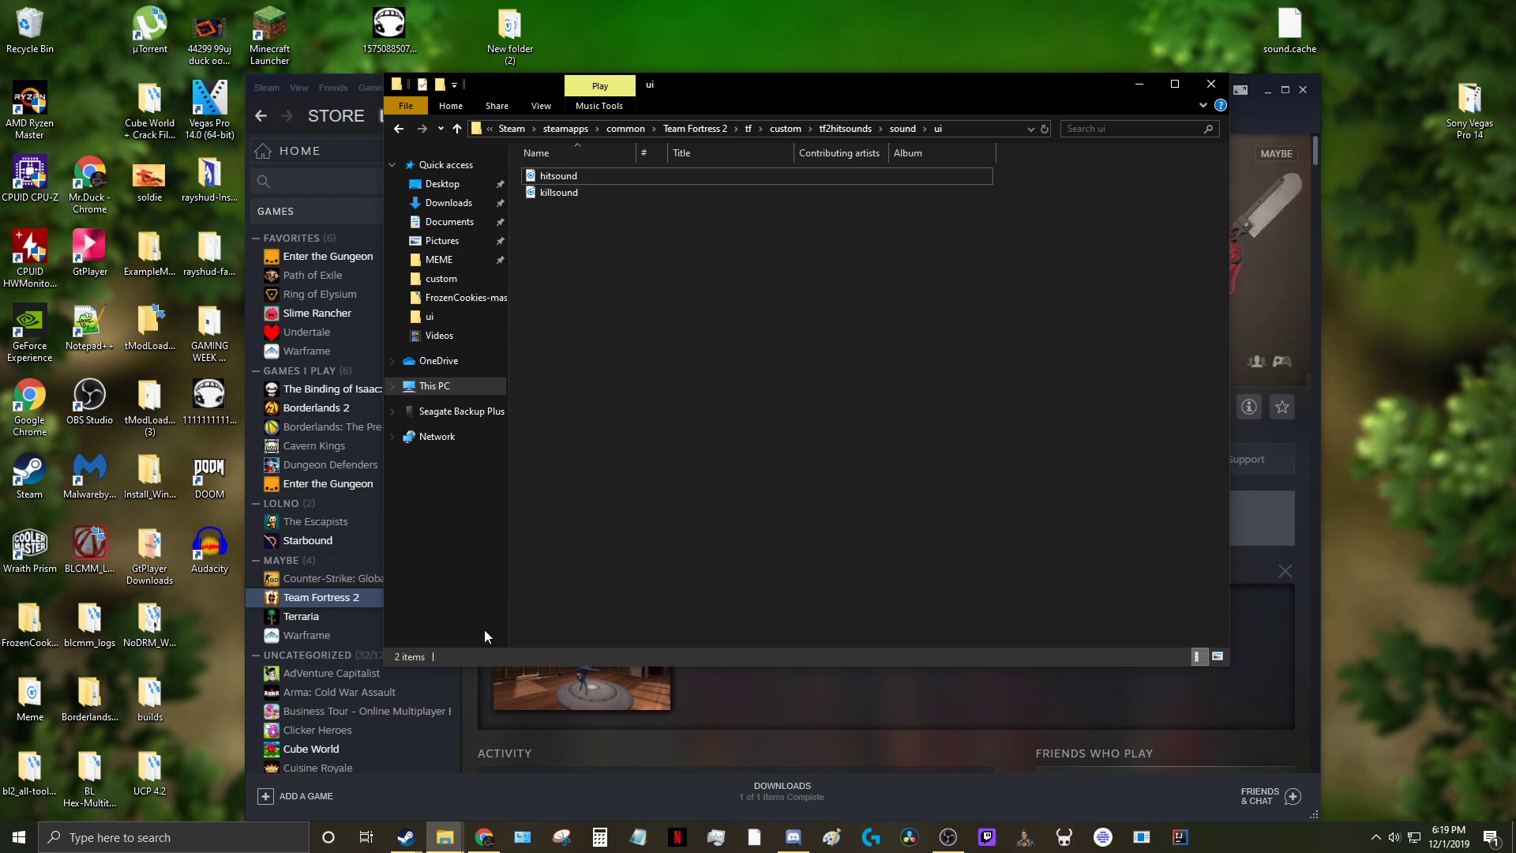
# Step: Launch Audacity from the desktop, dismiss the welcome message, and bring up the Videos window
pyautogui.click(207, 545)
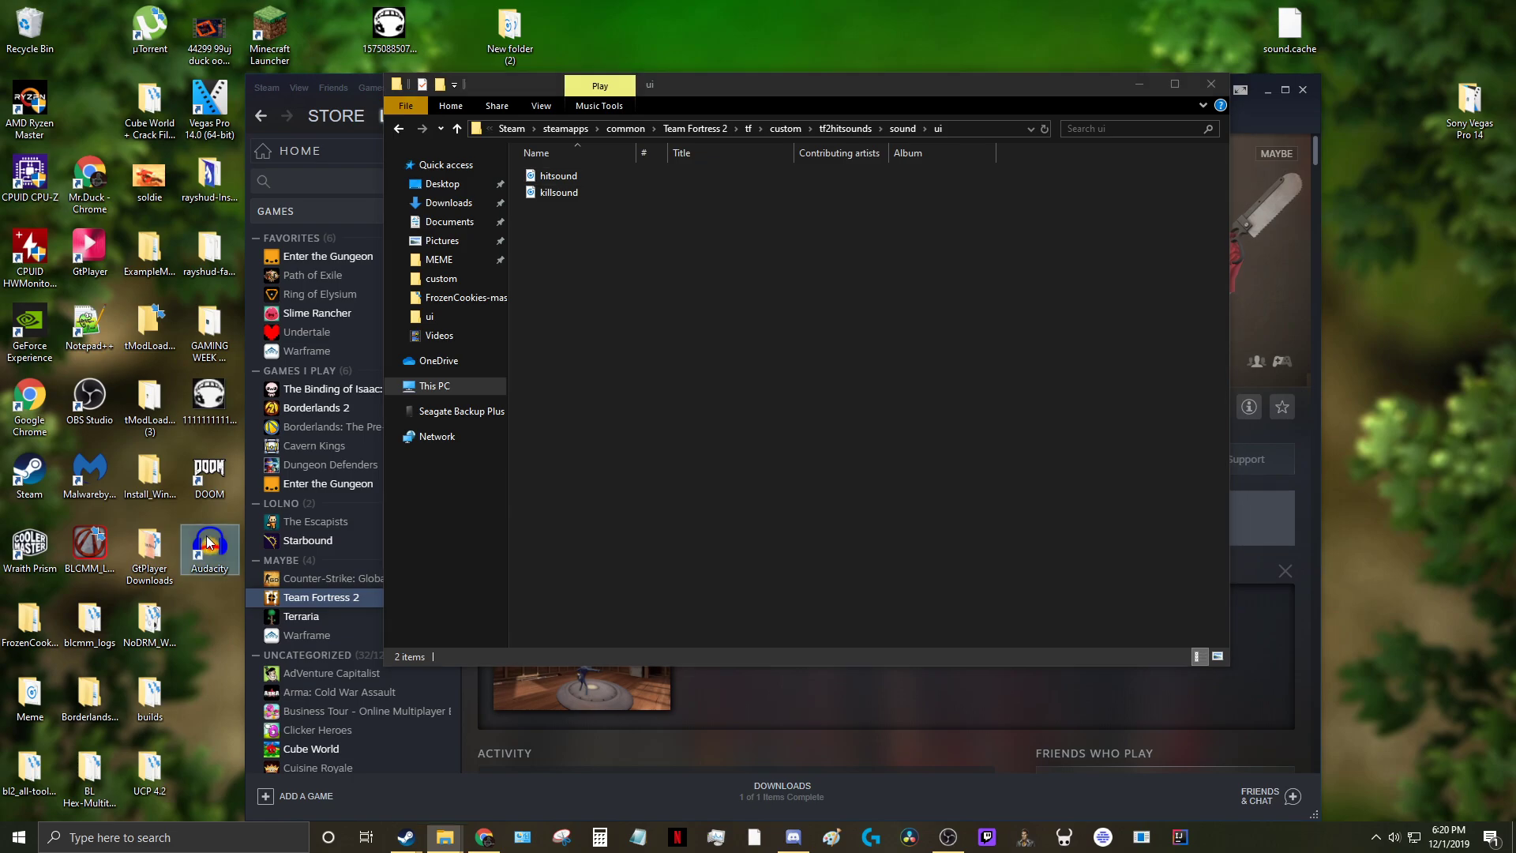
pyautogui.doubleClick(209, 546)
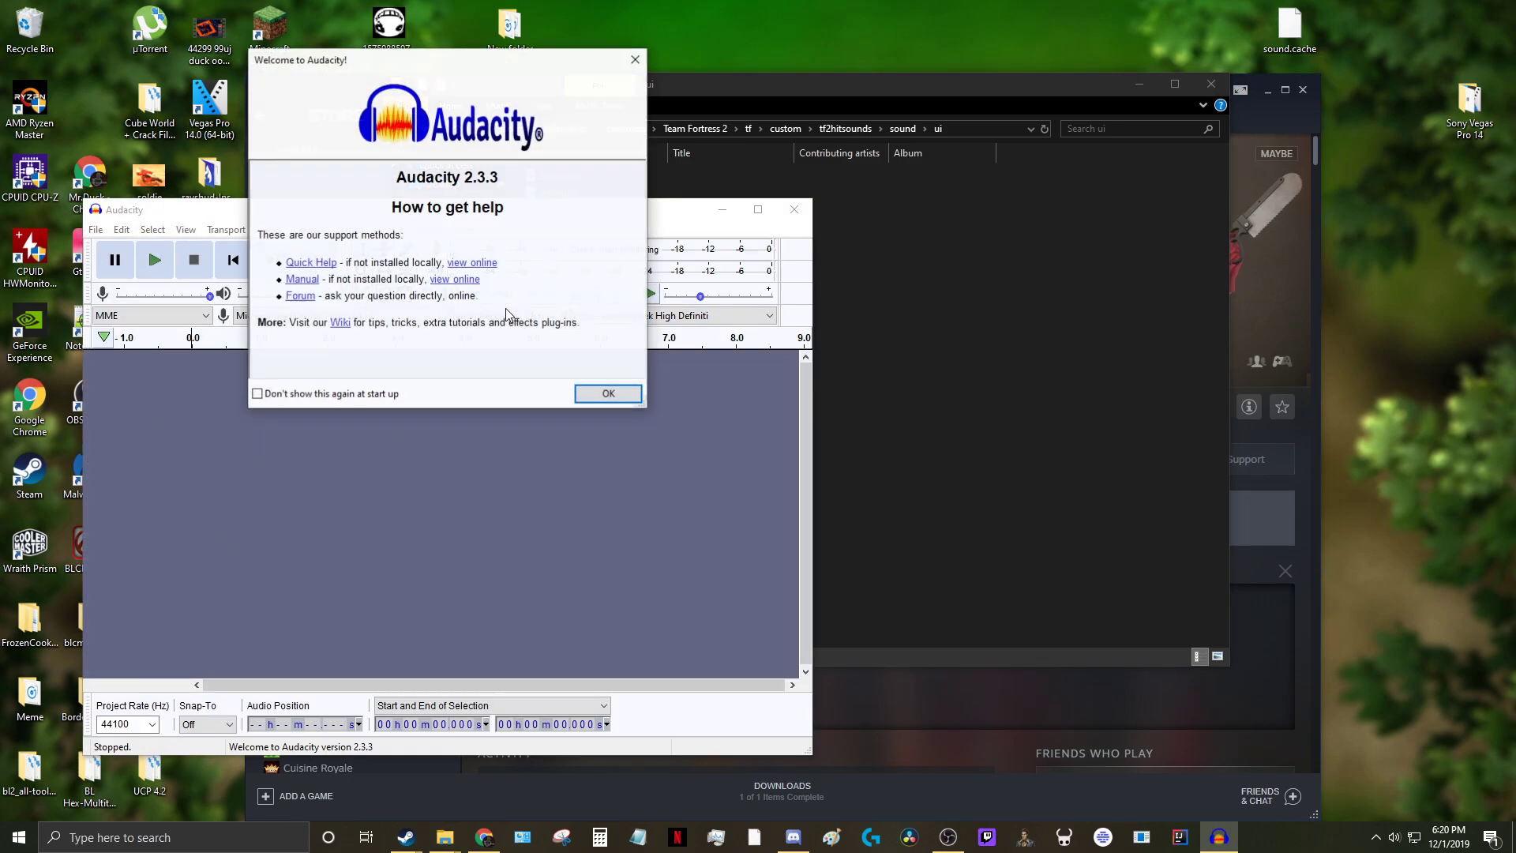
pyautogui.click(608, 393)
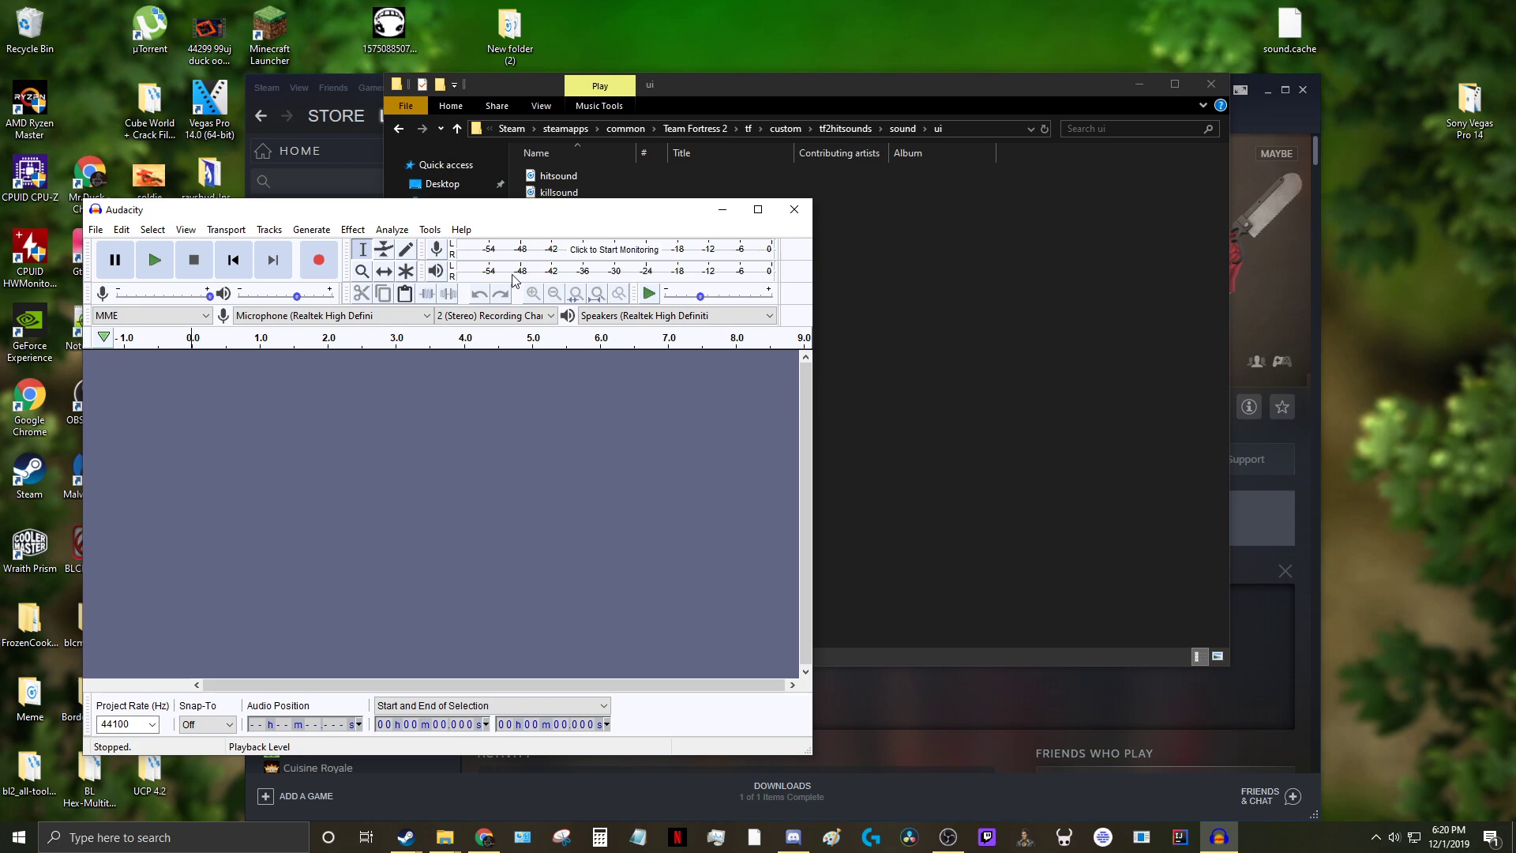
pyautogui.click(445, 838)
pyautogui.moveTo(375, 765)
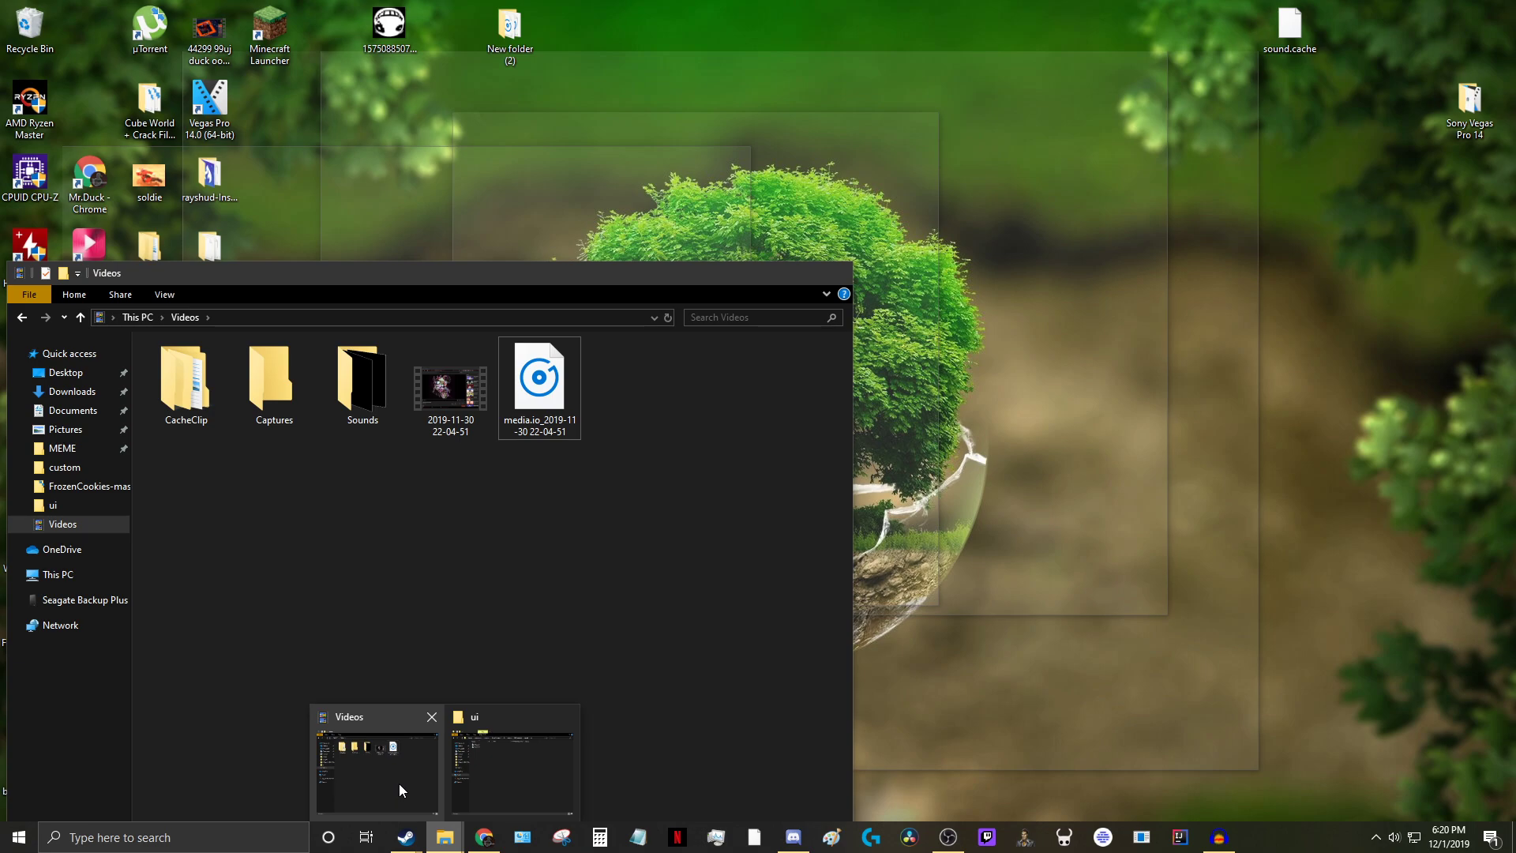
pyautogui.click(400, 782)
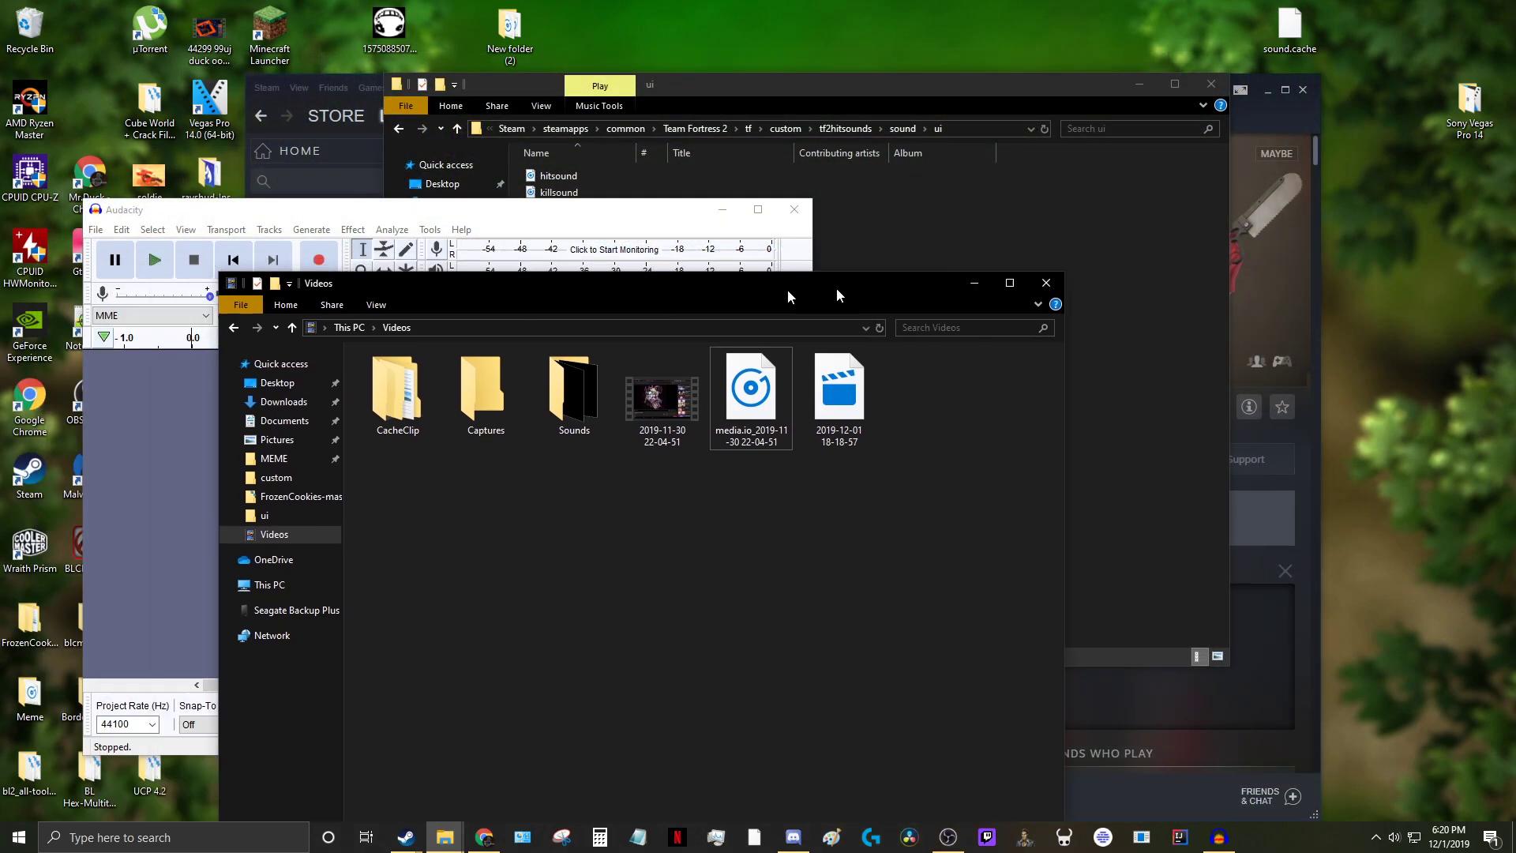
pyautogui.moveTo(569, 273); pyautogui.dragTo(1177, 122)
pyautogui.moveTo(1153, 238); pyautogui.dragTo(389, 529)
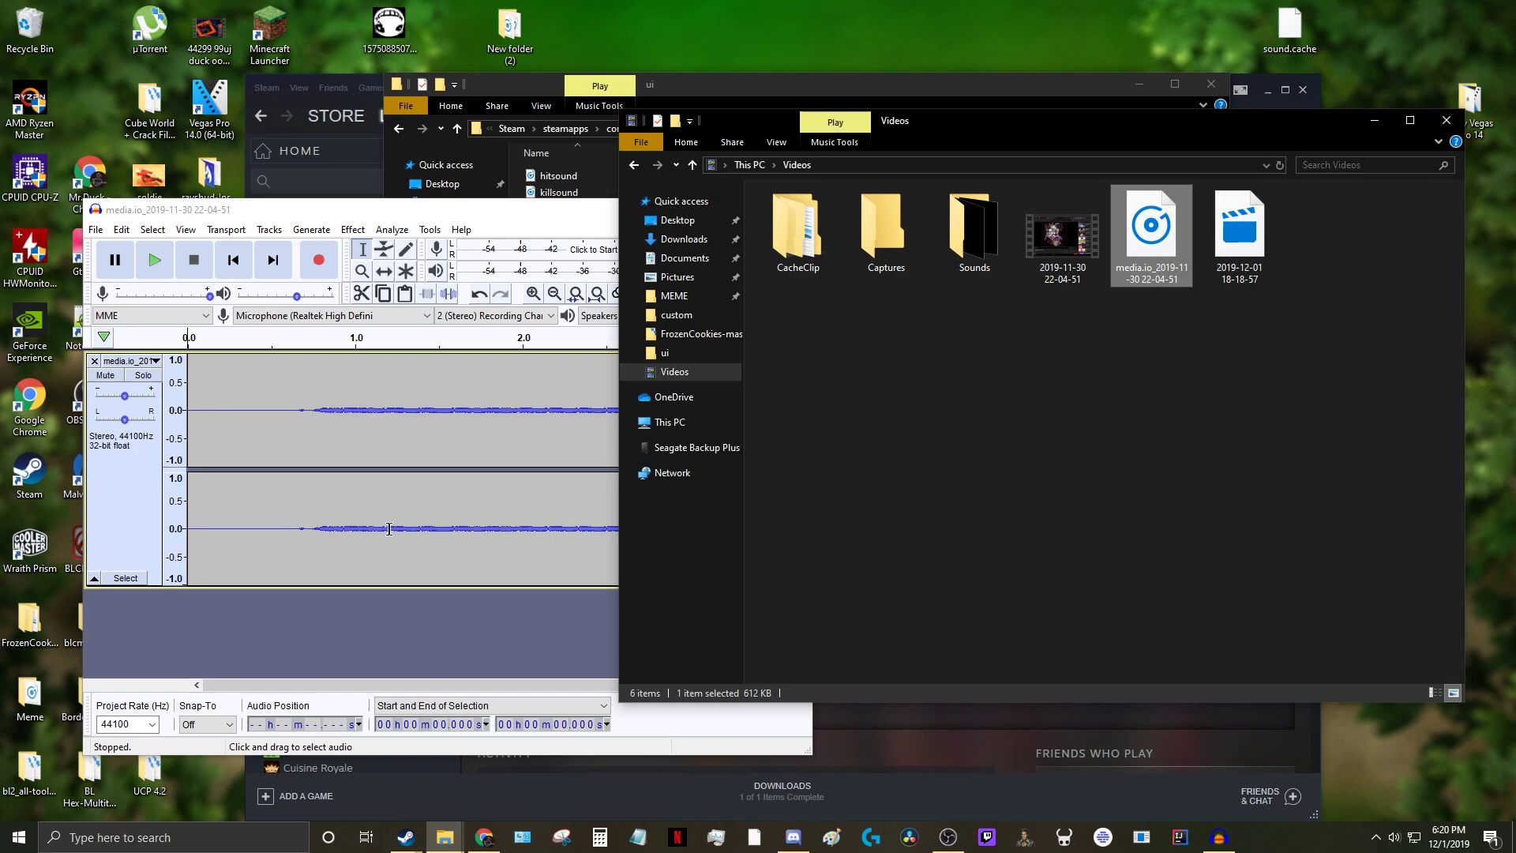
pyautogui.click(378, 388)
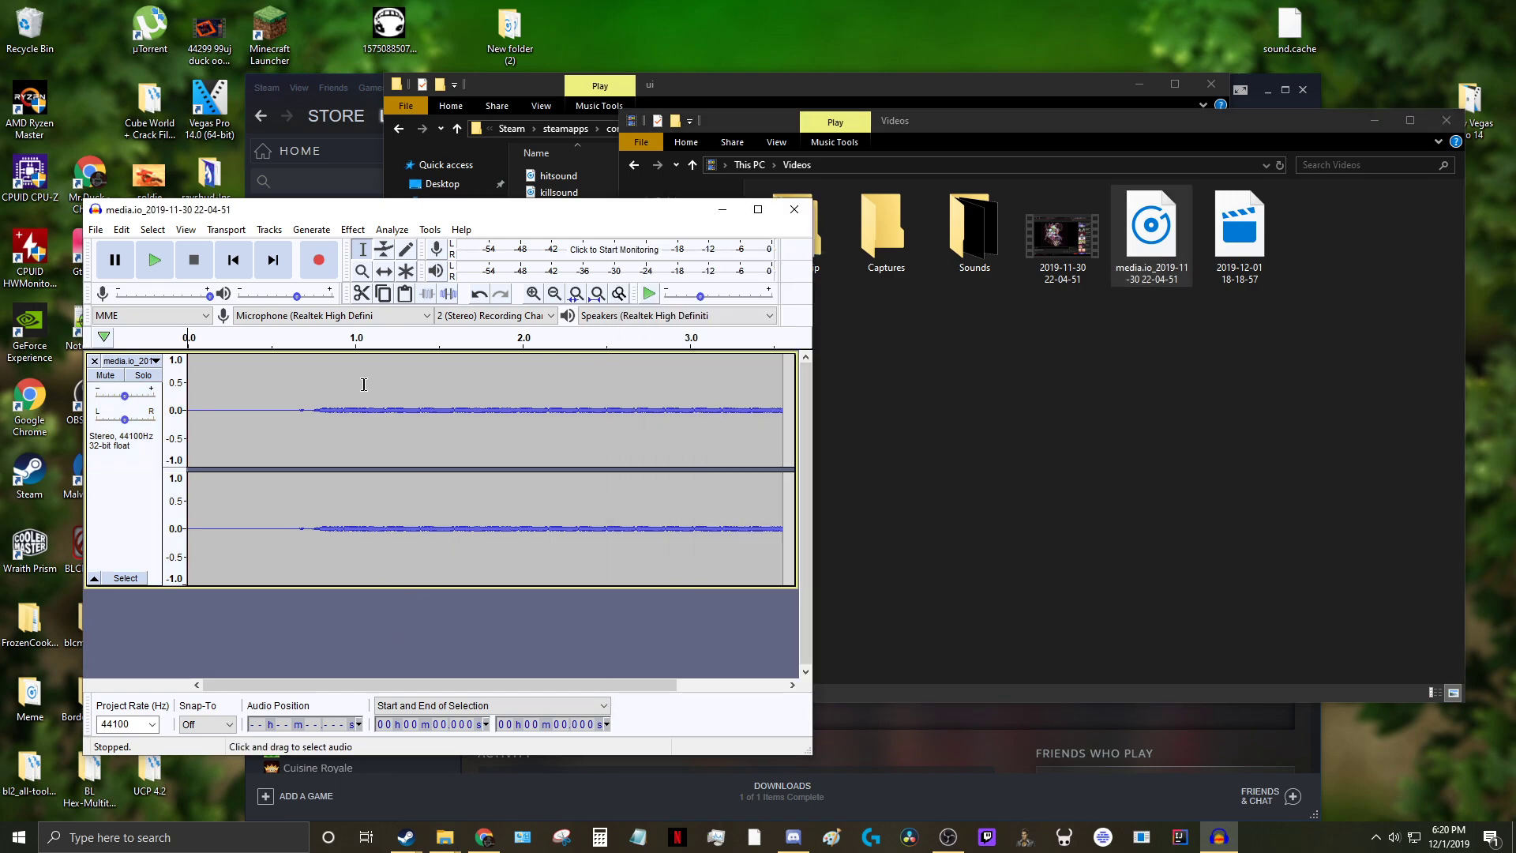
# Step: Play the clip briefly from about 1 second, then select the quiet part from 1 second on
pyautogui.click(364, 387)
pyautogui.click(156, 259)
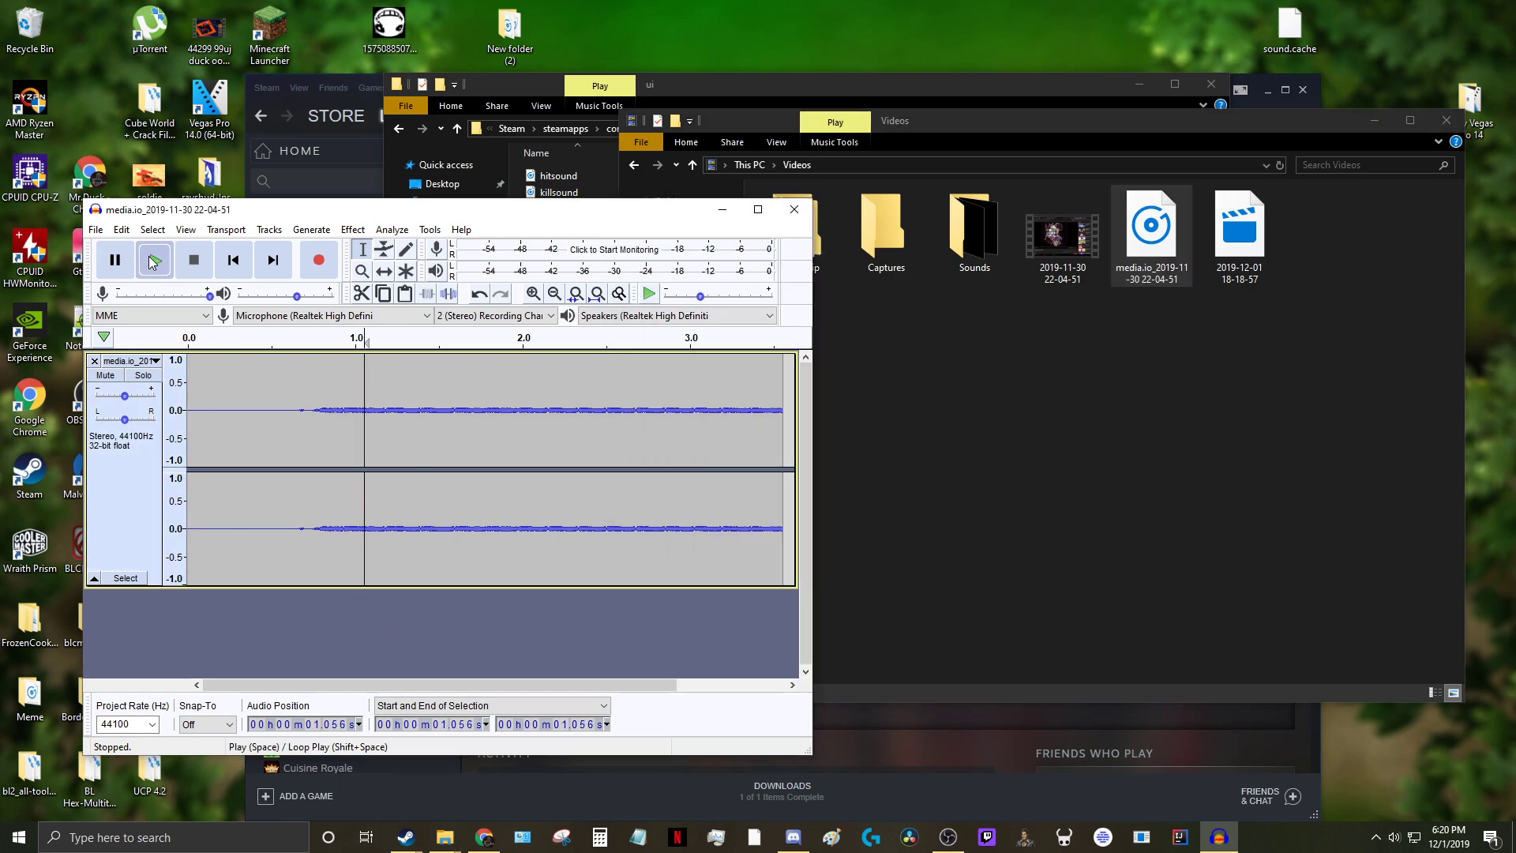
pyautogui.click(192, 259)
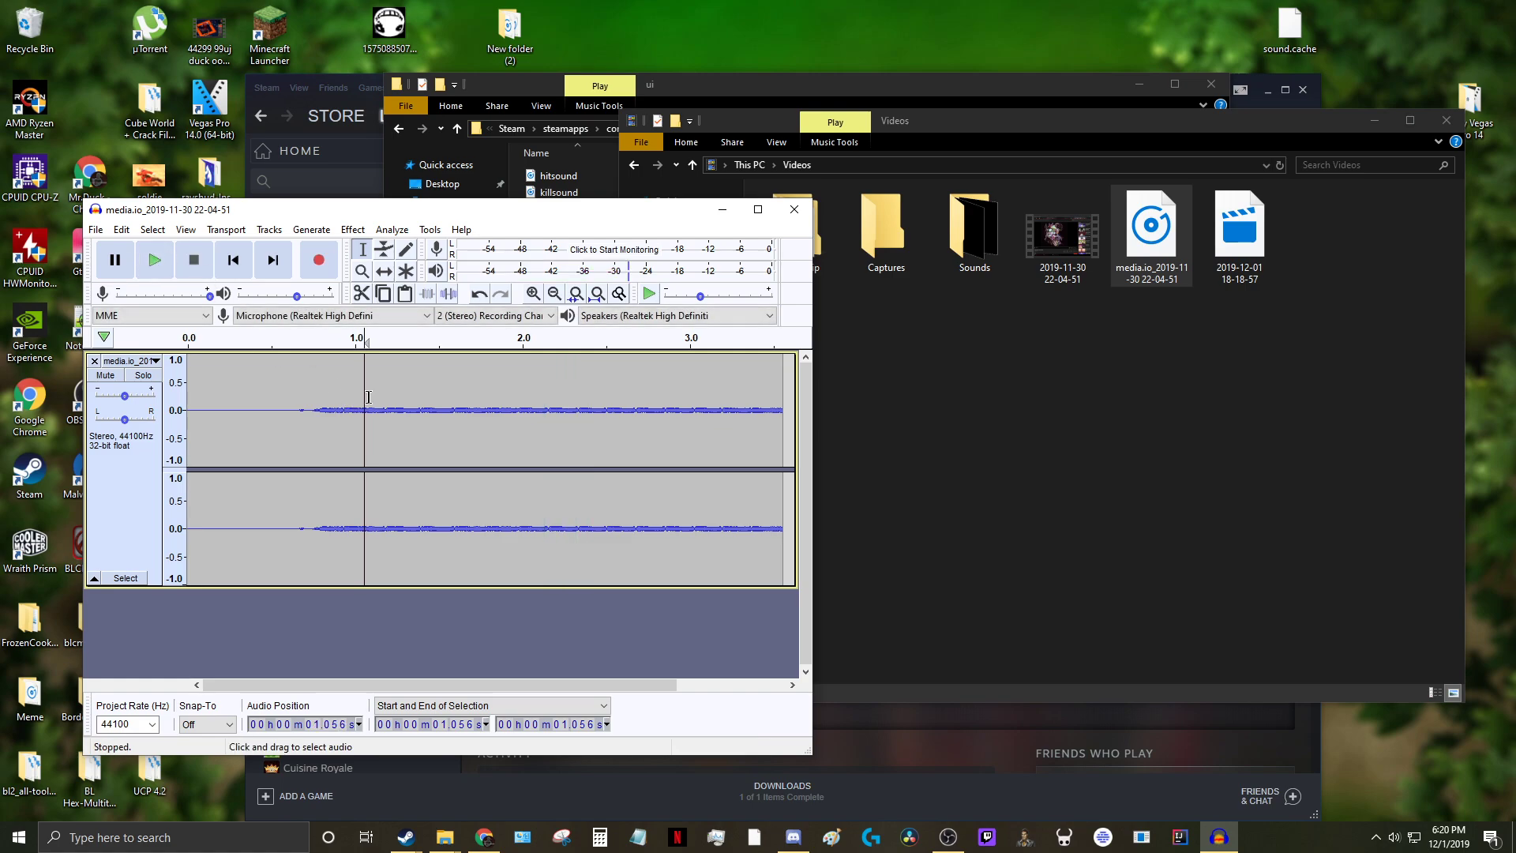
pyautogui.moveTo(365, 395); pyautogui.dragTo(770, 426)
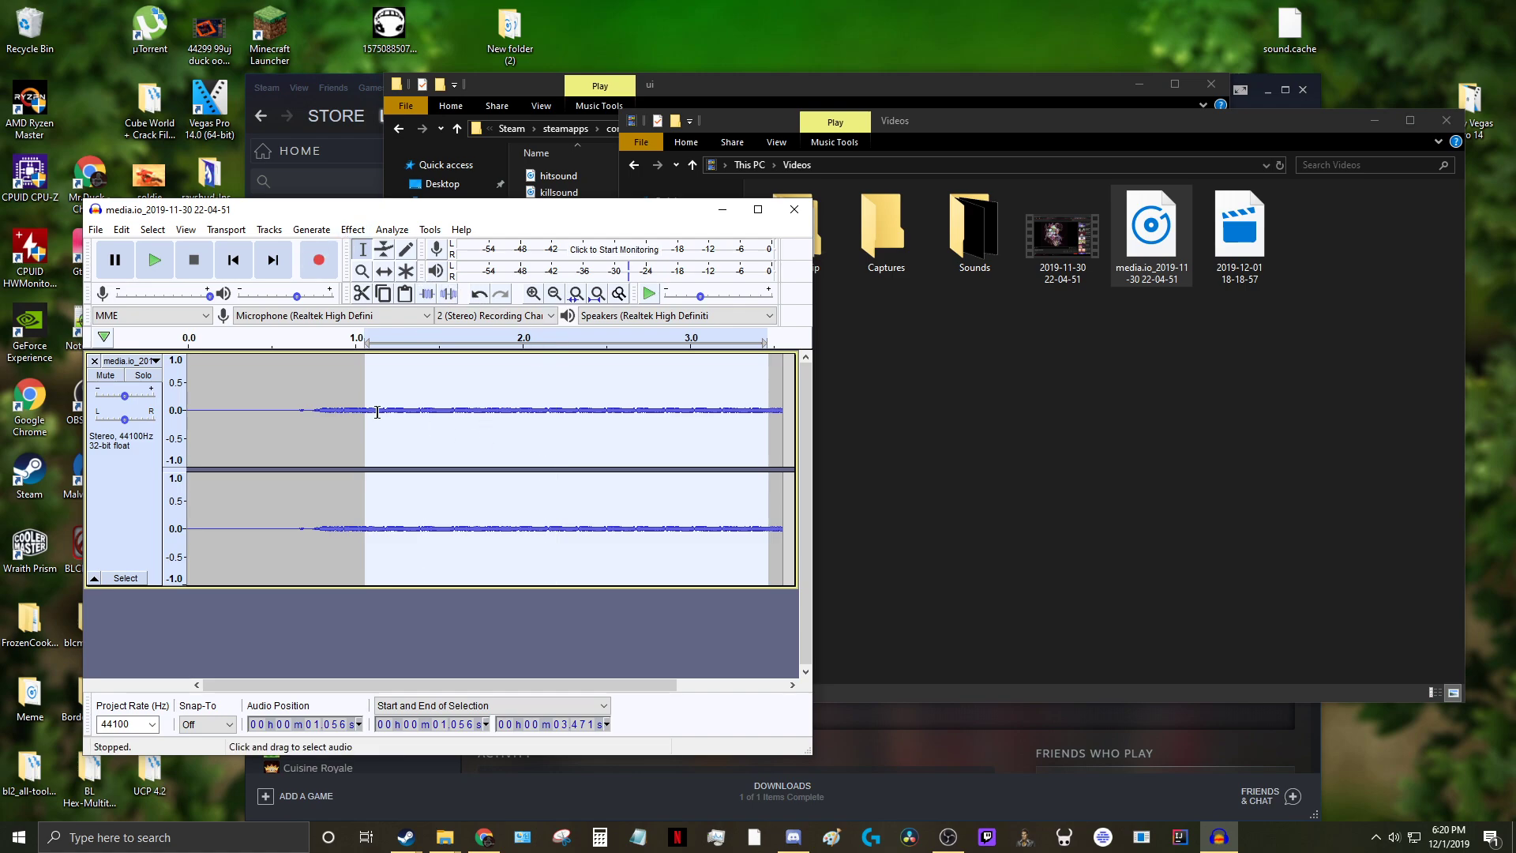
# Step: Apply the Amplify effect to the selected section after 1 second
pyautogui.click(352, 229)
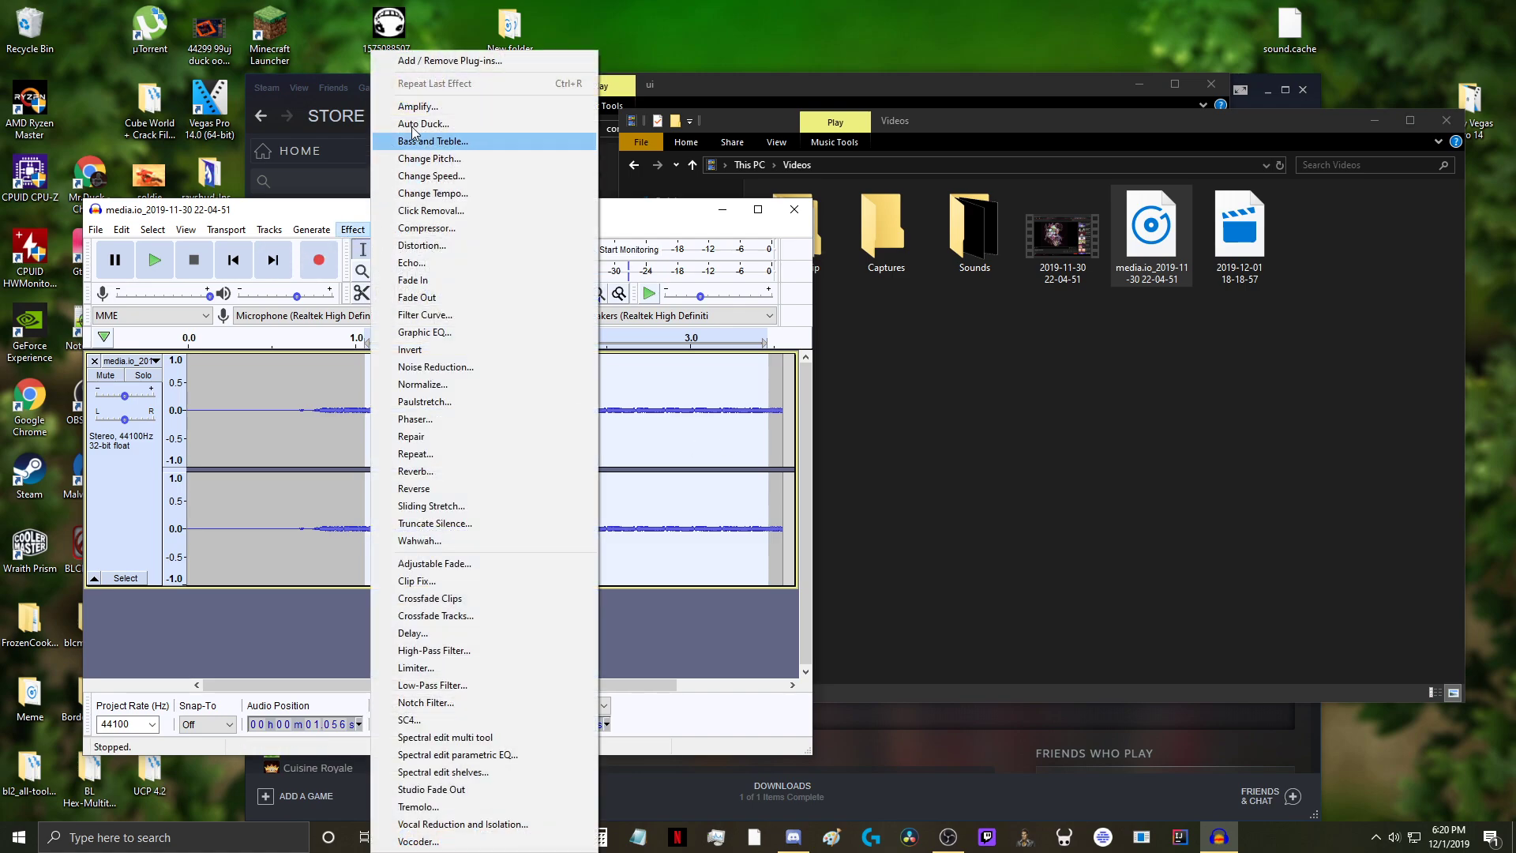
pyautogui.click(417, 106)
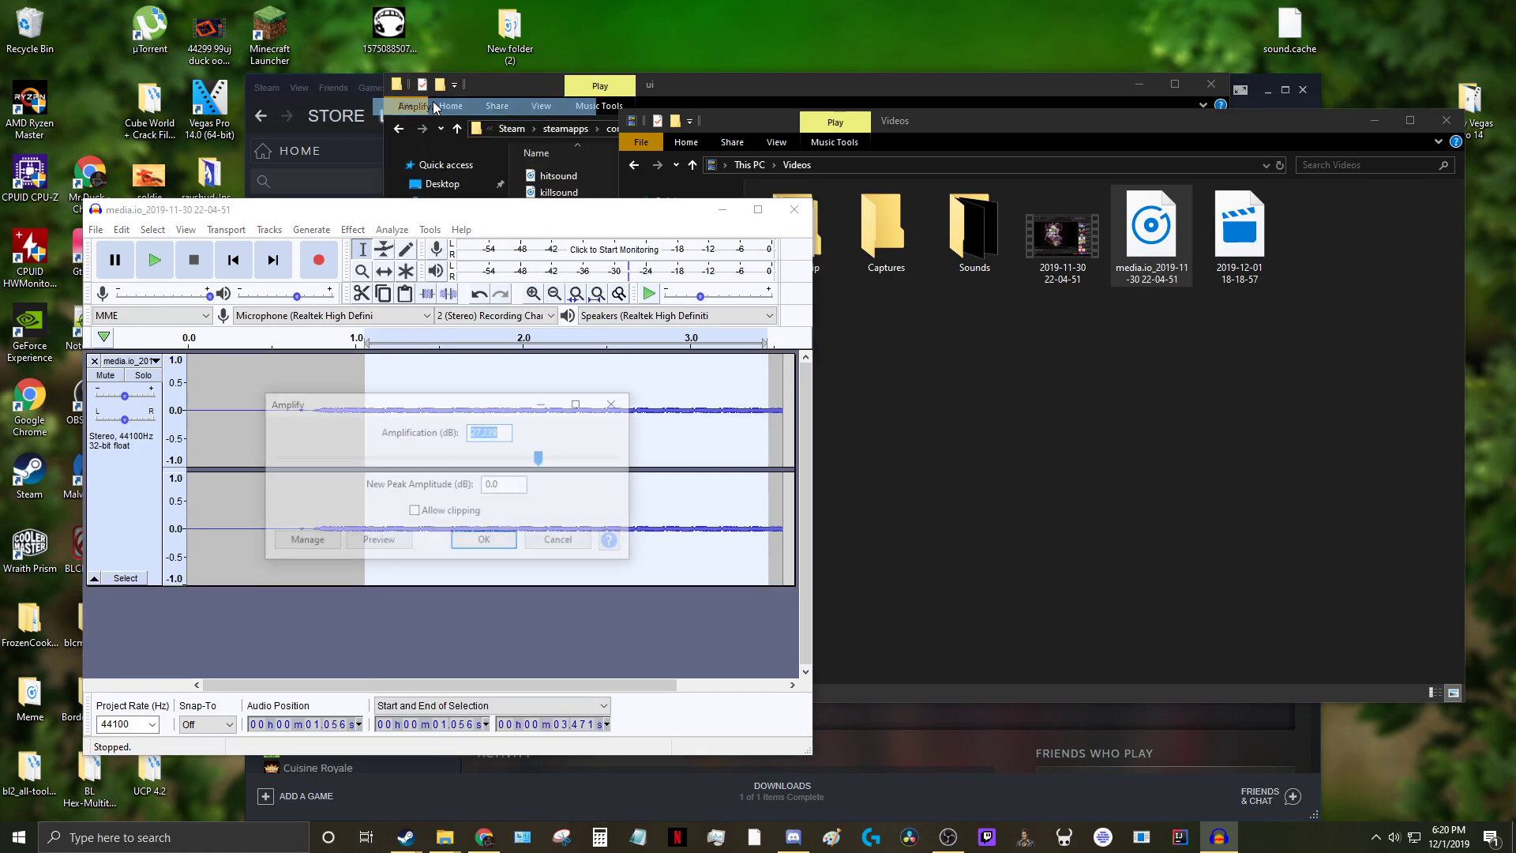
pyautogui.click(483, 539)
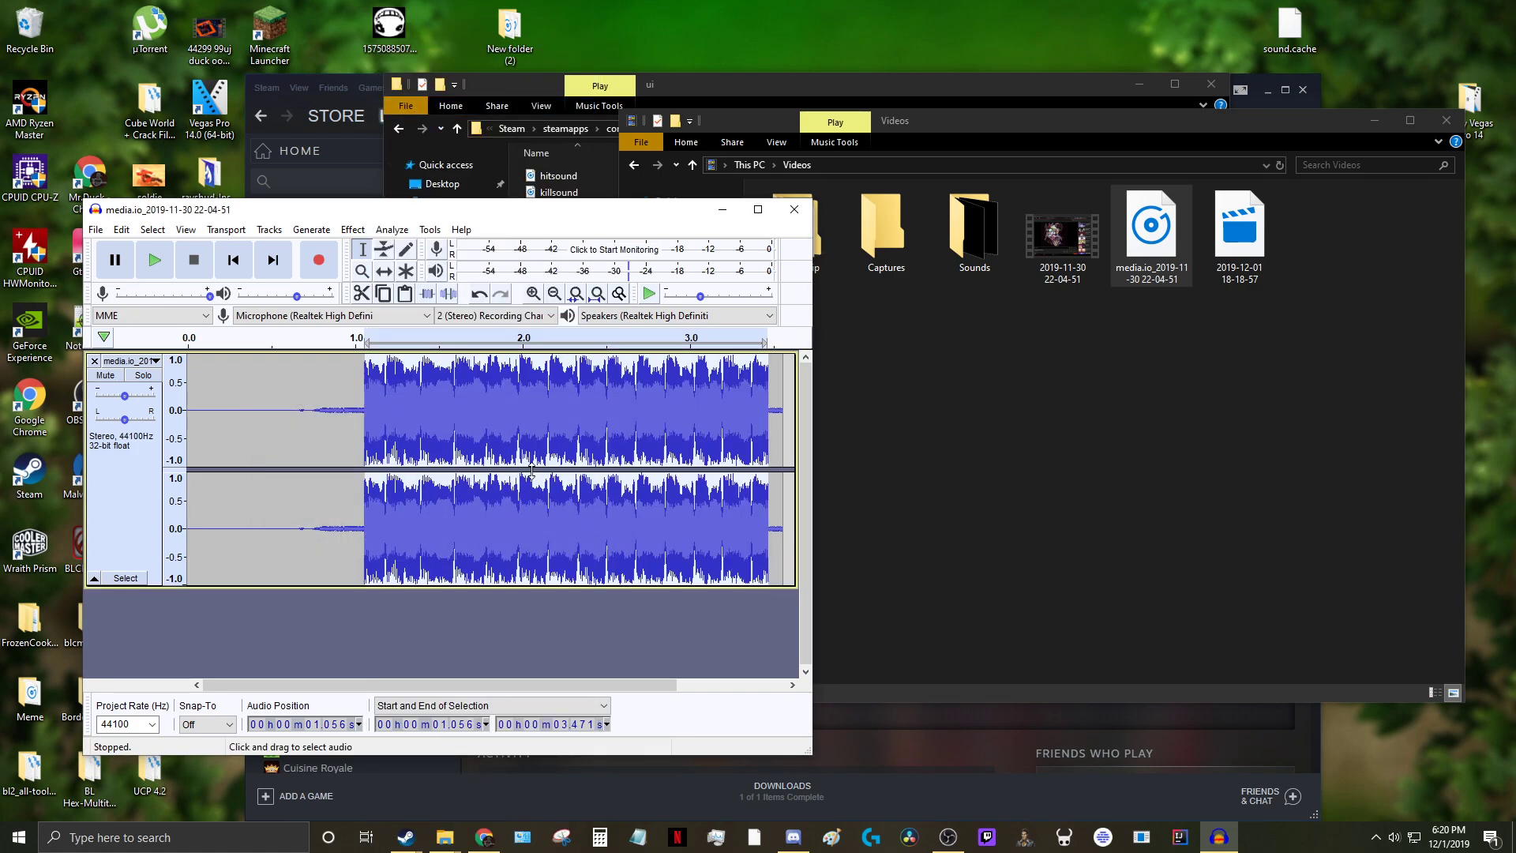
# Step: Play back the amplified clip briefly from just before 1 second
pyautogui.click(349, 379)
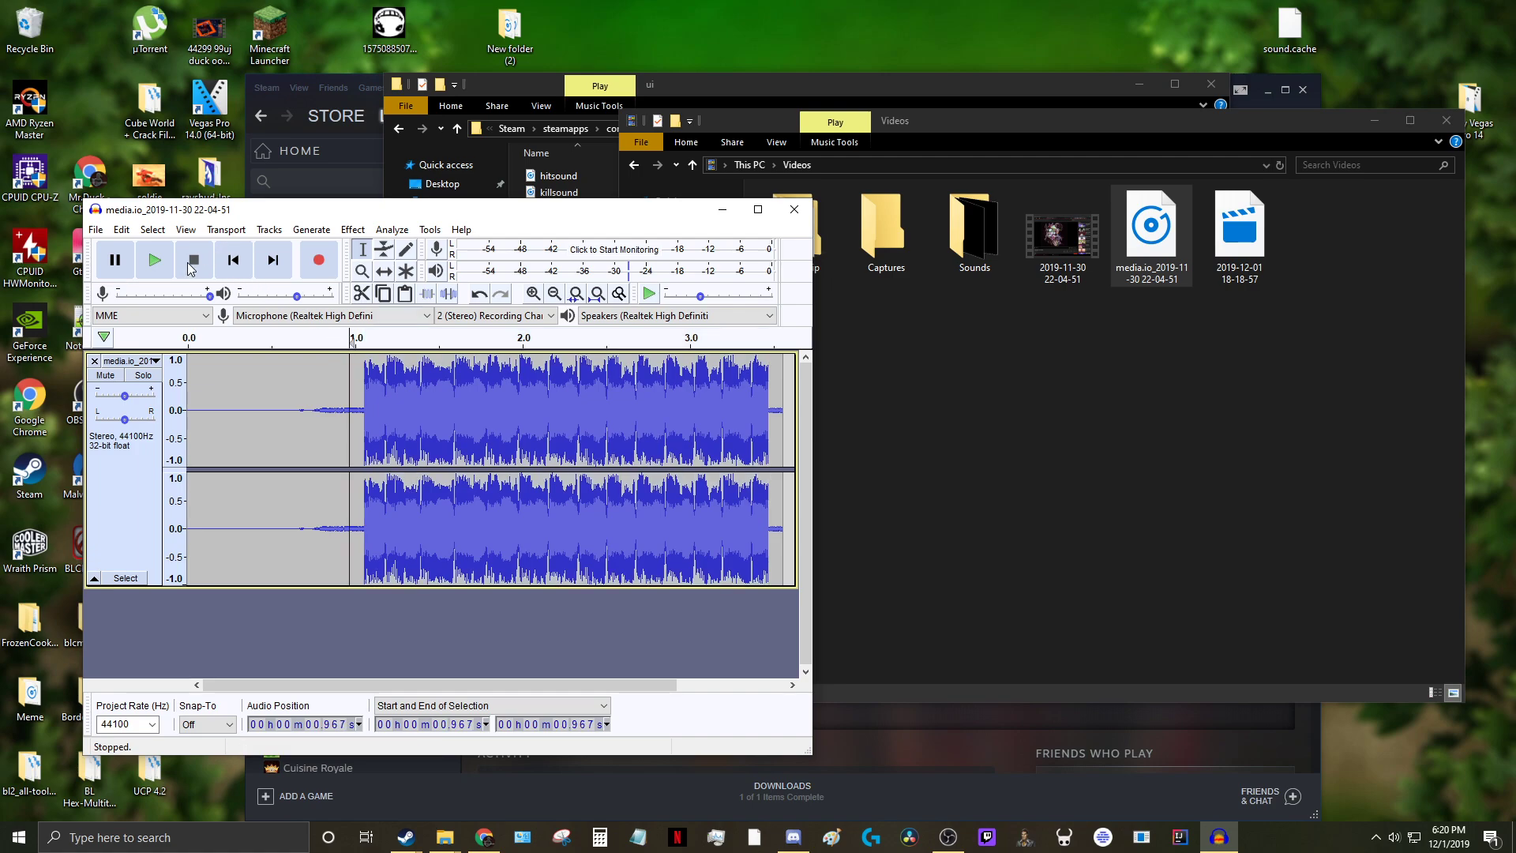
pyautogui.click(158, 259)
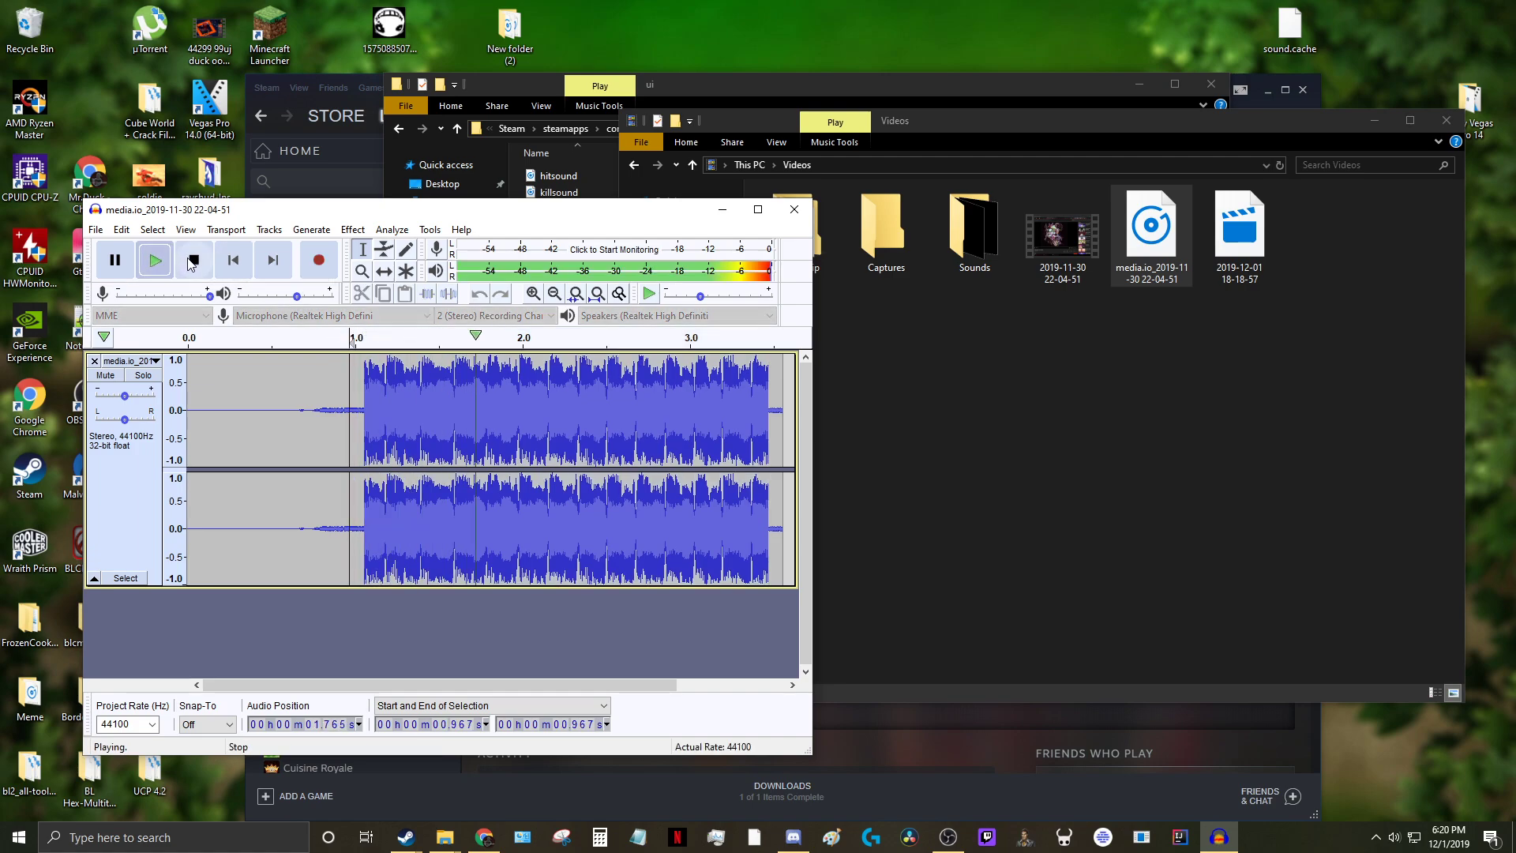
pyautogui.click(194, 259)
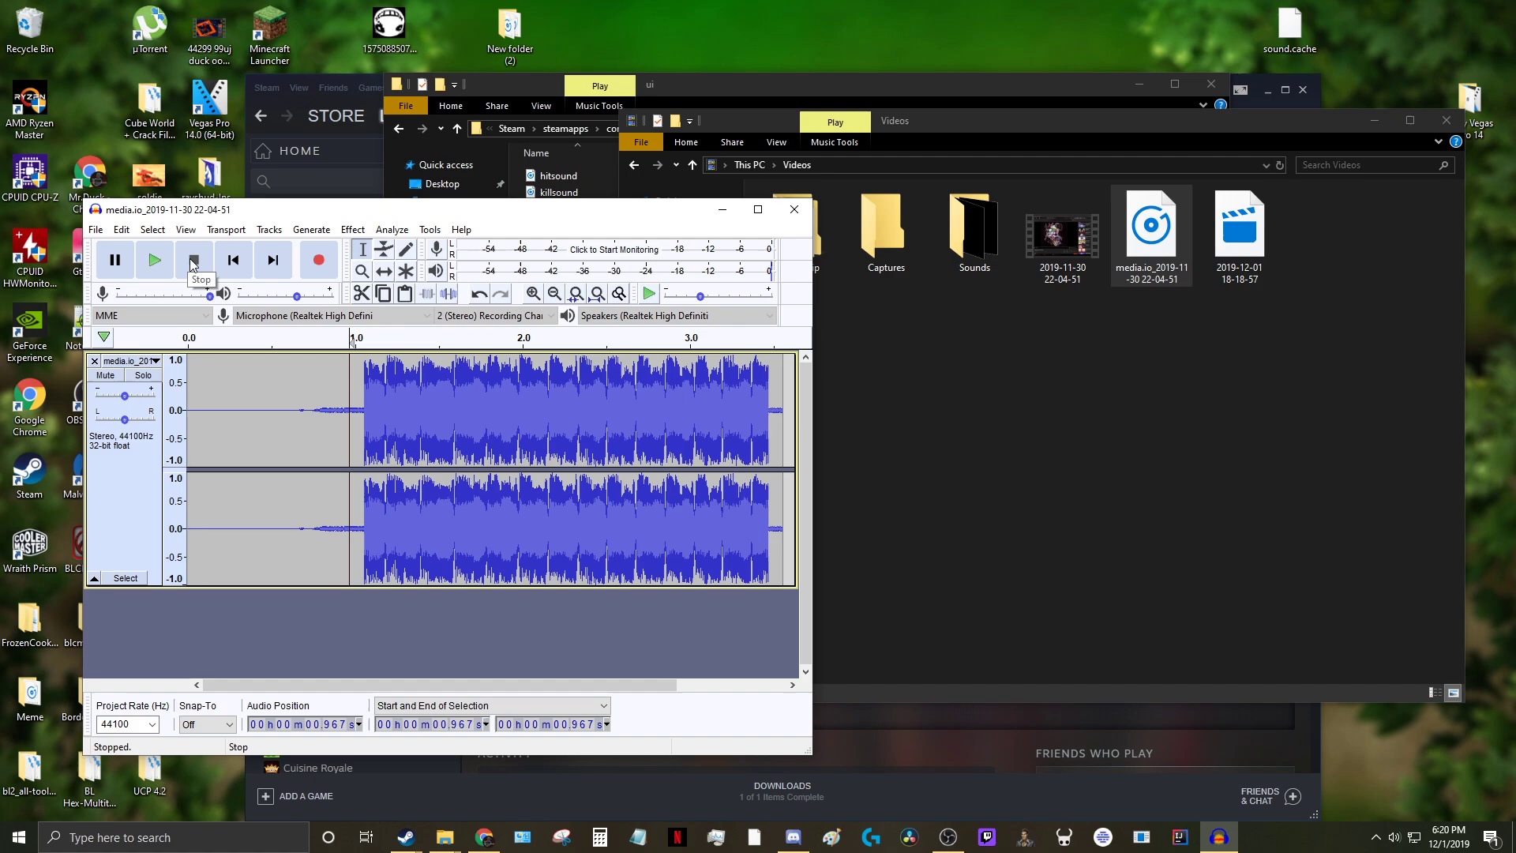
# Step: Close Audacity and discard the unsaved project changes
pyautogui.click(793, 211)
pyautogui.click(483, 481)
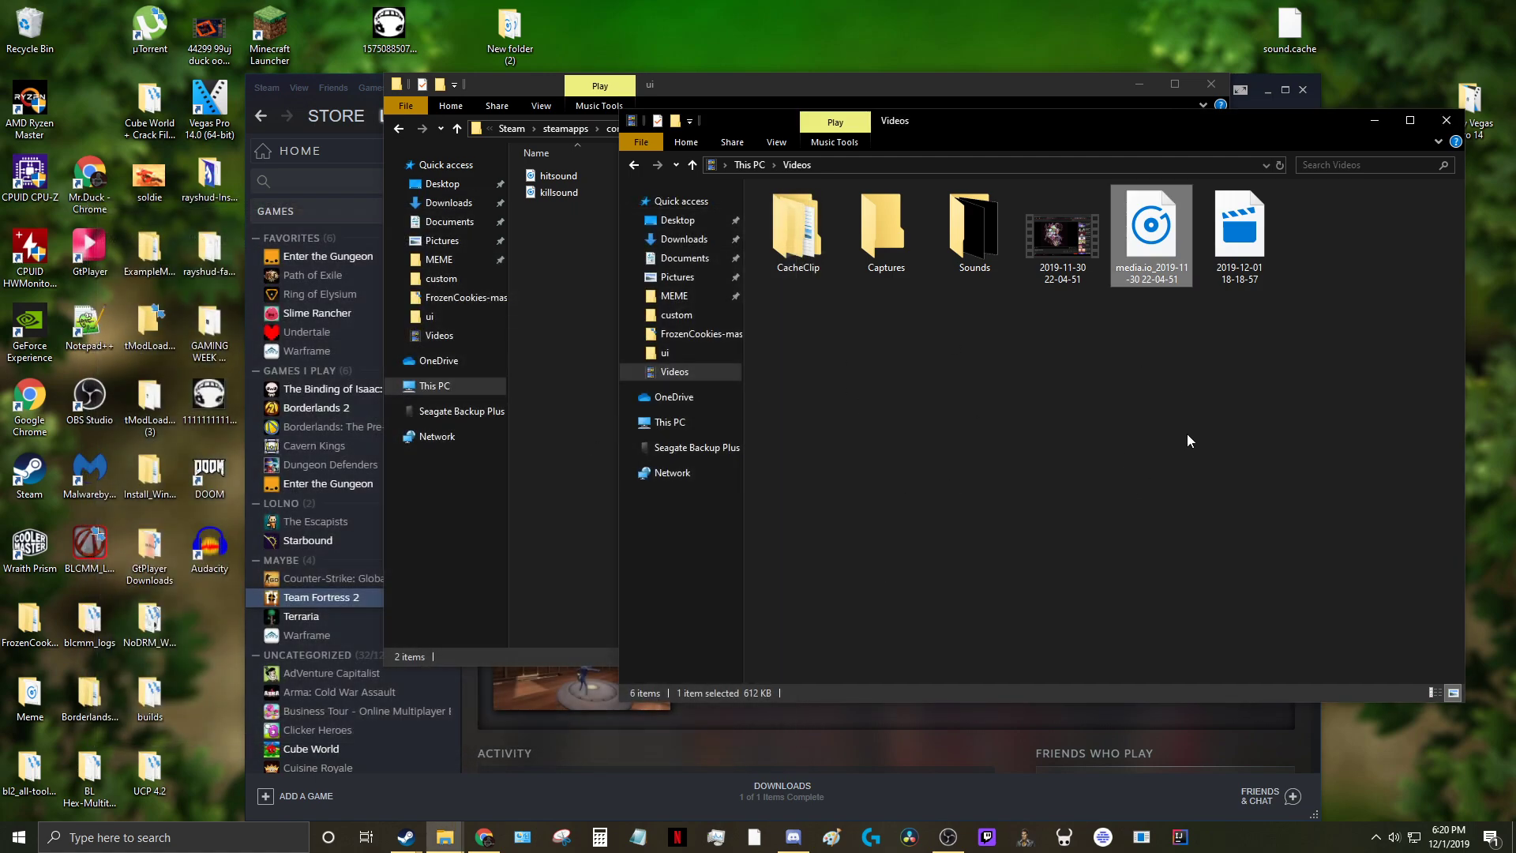